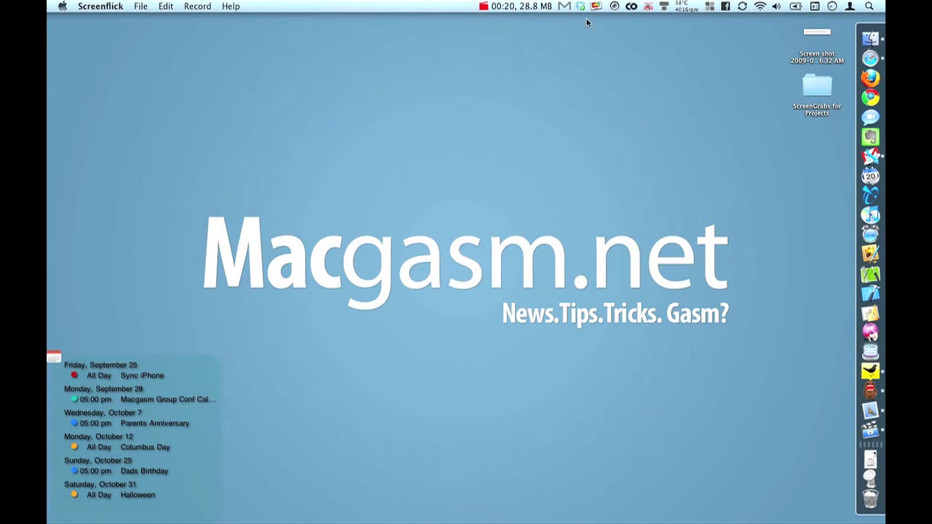
Open the iDeskCal menu-bar menu and choose Preferences.
click(597, 7)
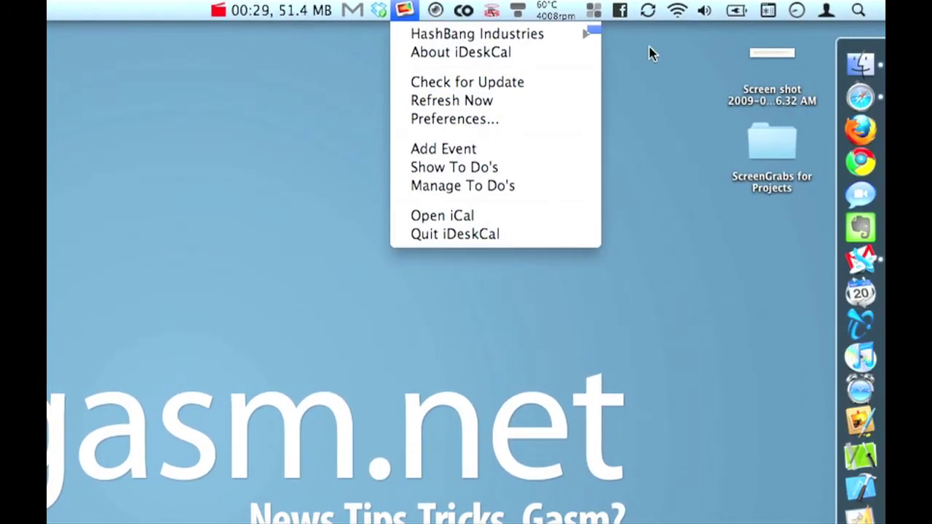
mouse_move(583, 34)
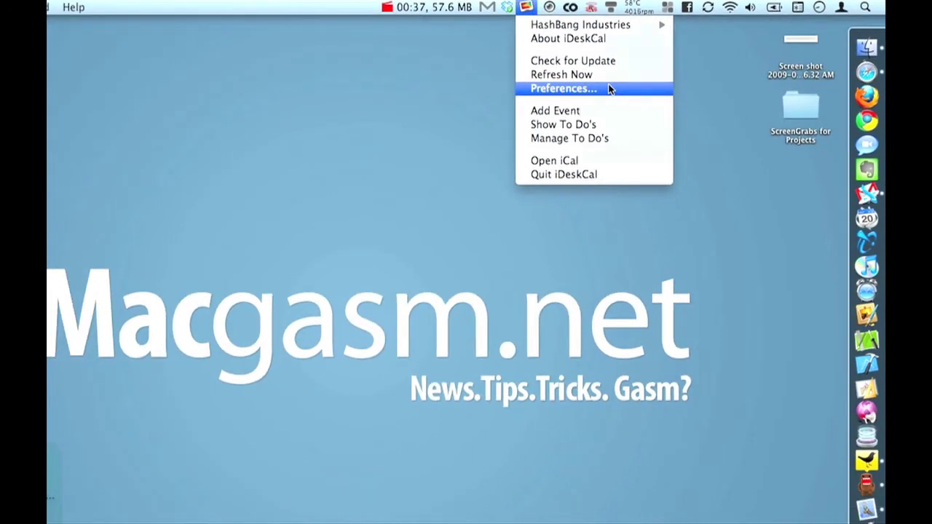
click(610, 88)
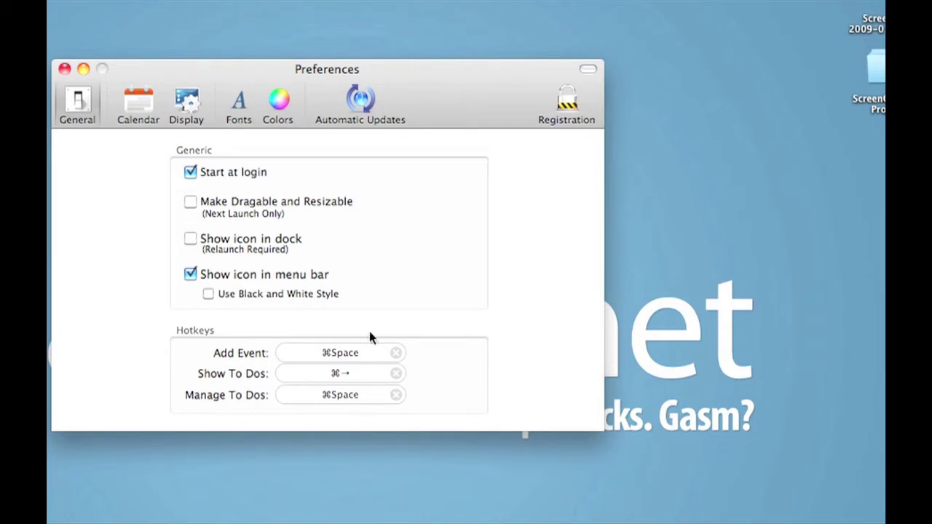
Look at the Calendar and Display preference panes, then close Preferences.
click(205, 122)
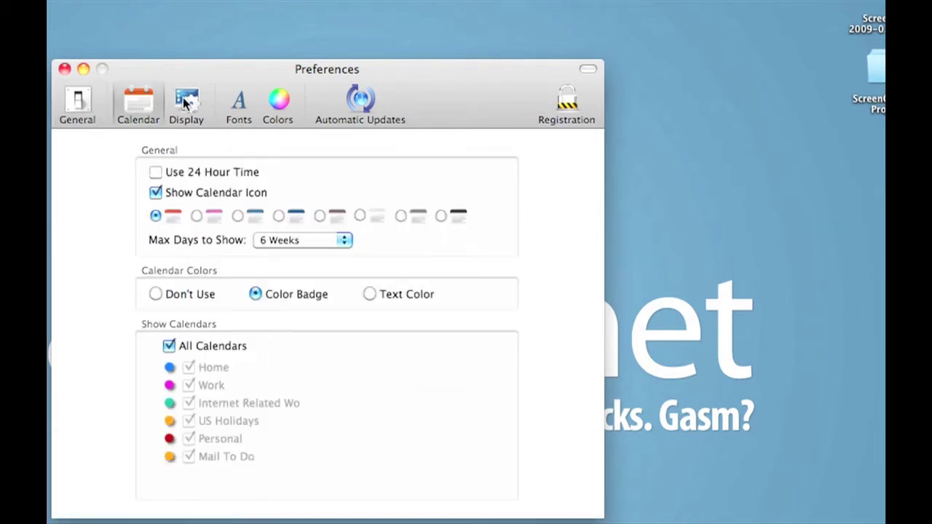
click(185, 102)
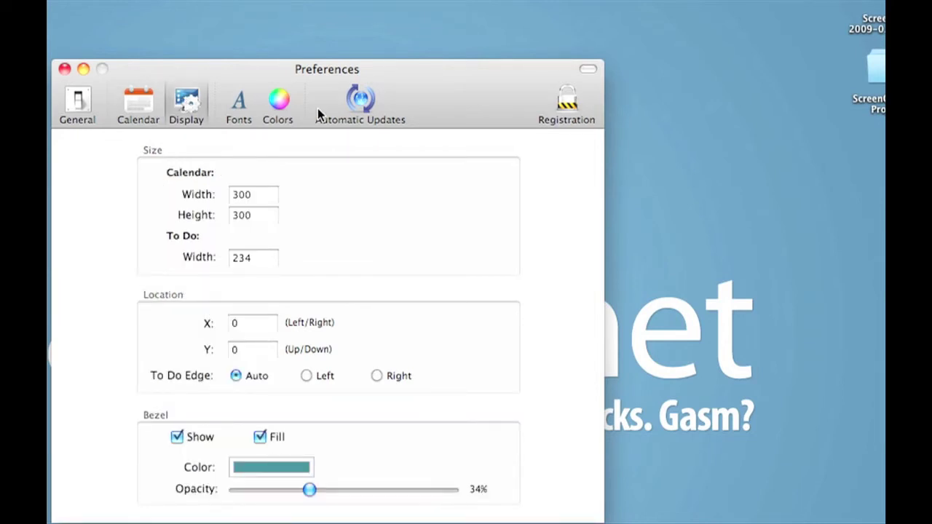
click(68, 70)
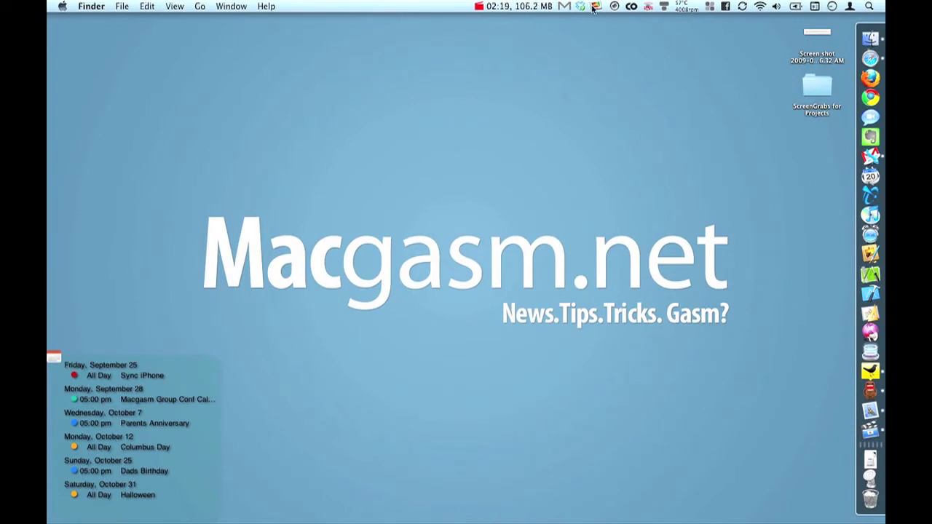
Add a new event 'Complete Screencast' at location Home in the Internet Related Work calendar.
click(596, 5)
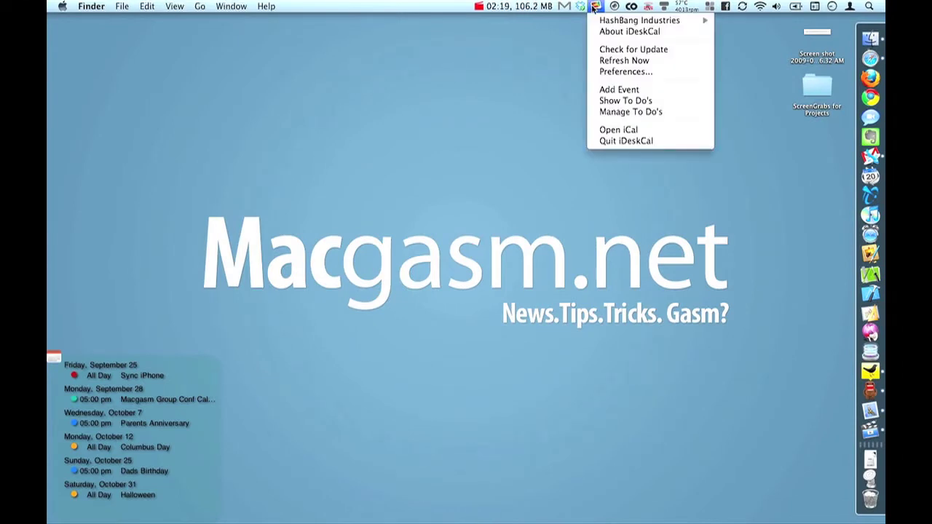
click(604, 89)
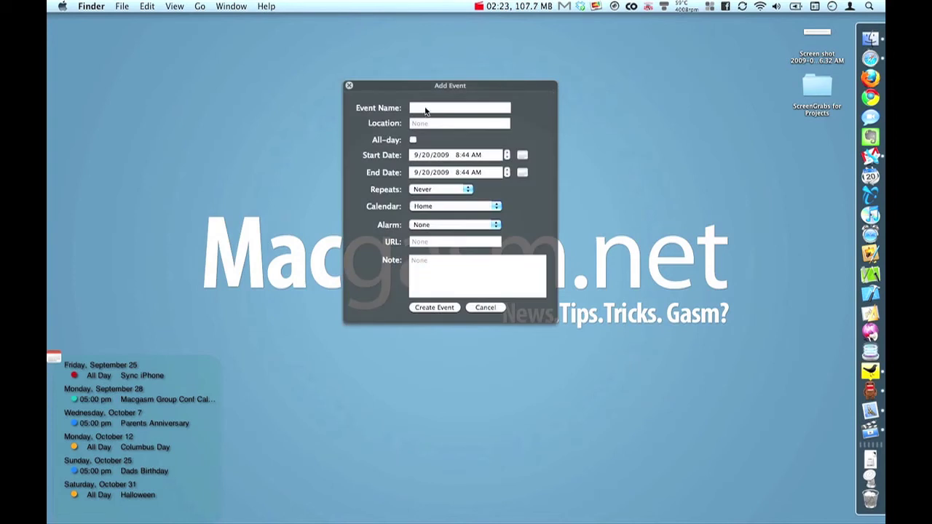
text(C)
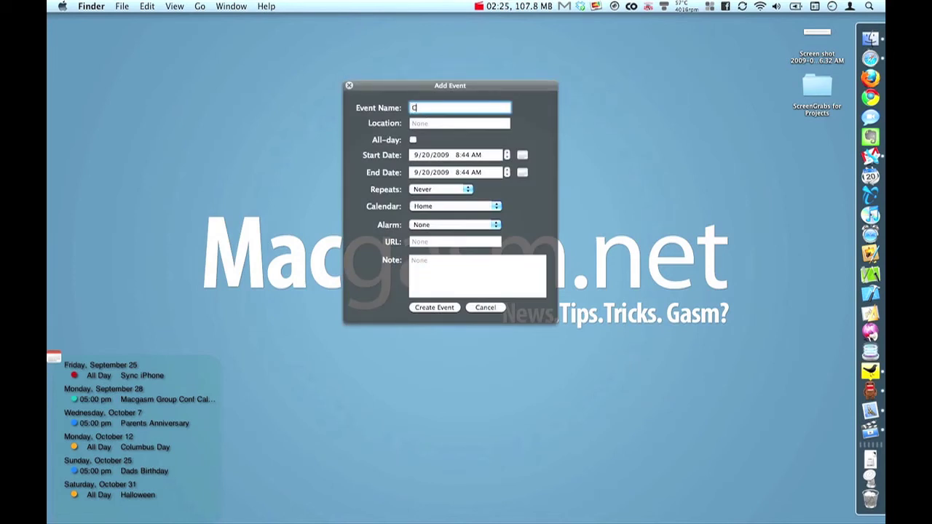
text(omplete Screencast)
key(Tab)
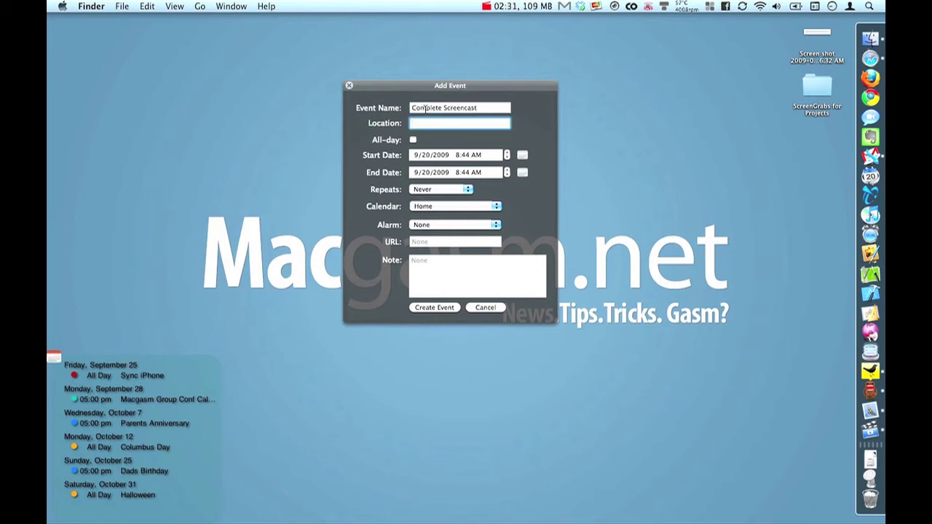
text(Home)
key(Tab)
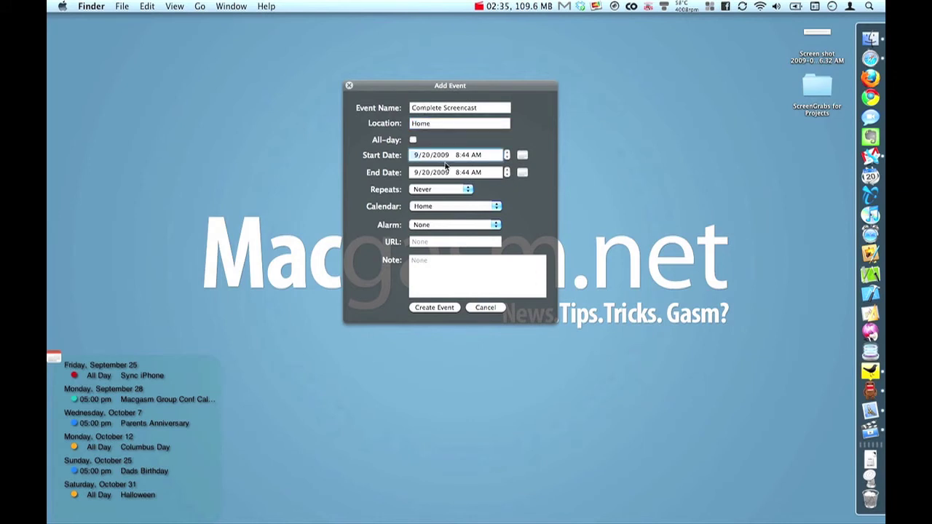
click(497, 209)
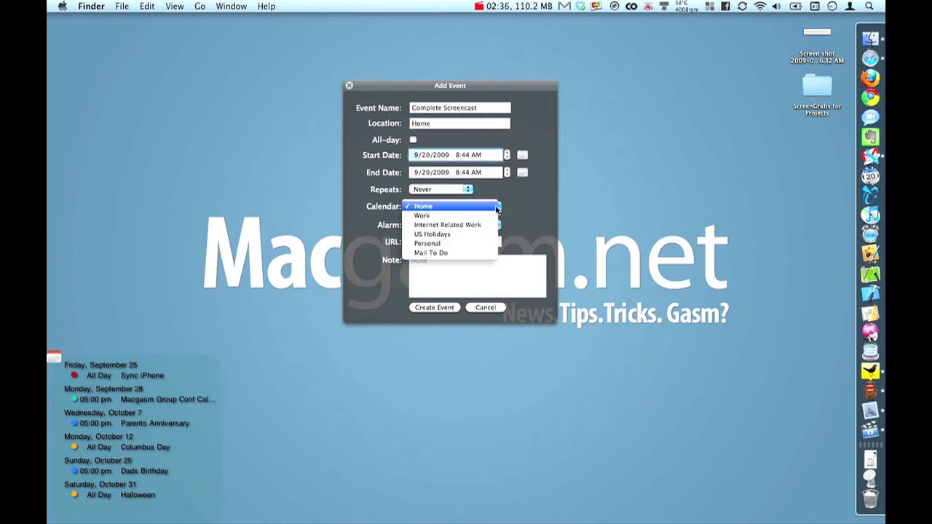
click(454, 228)
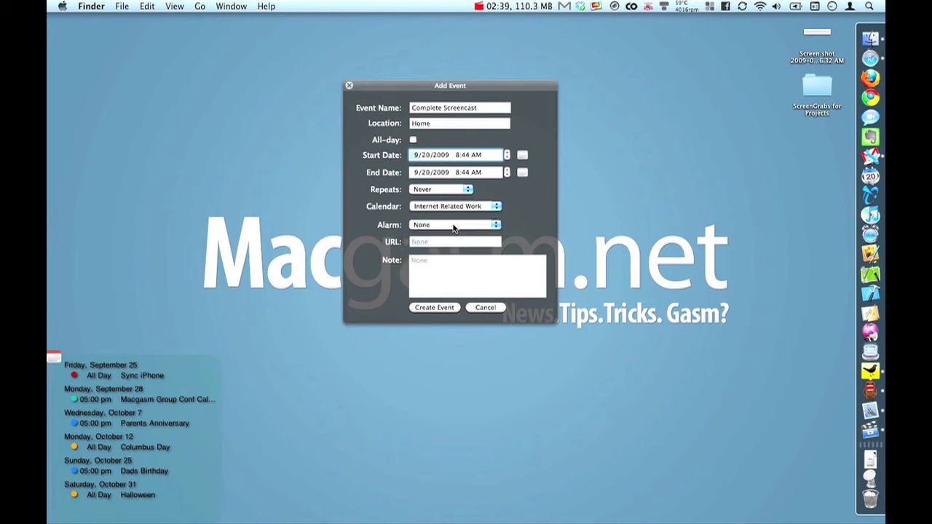
Set the event's start time to 8:30 PM and create it.
click(464, 158)
text(30)
key(Tab)
key(p)
click(467, 173)
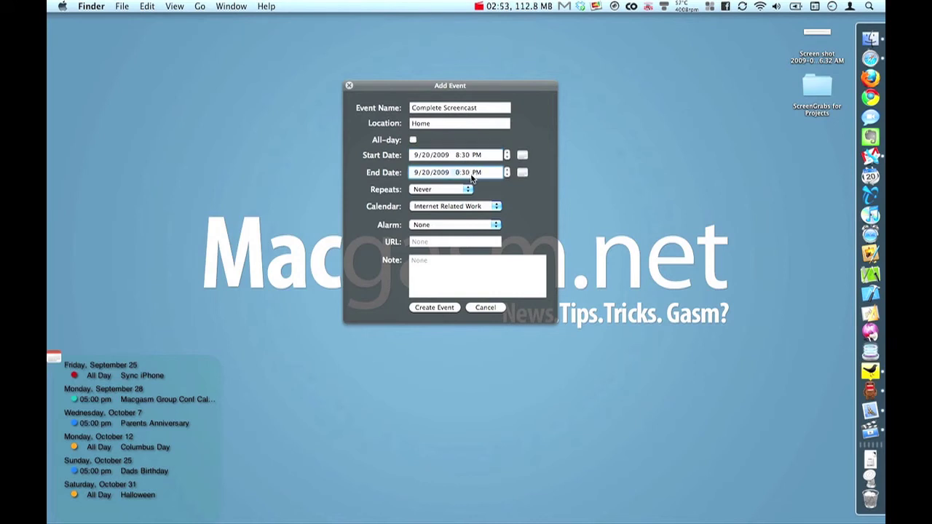
click(471, 177)
click(436, 307)
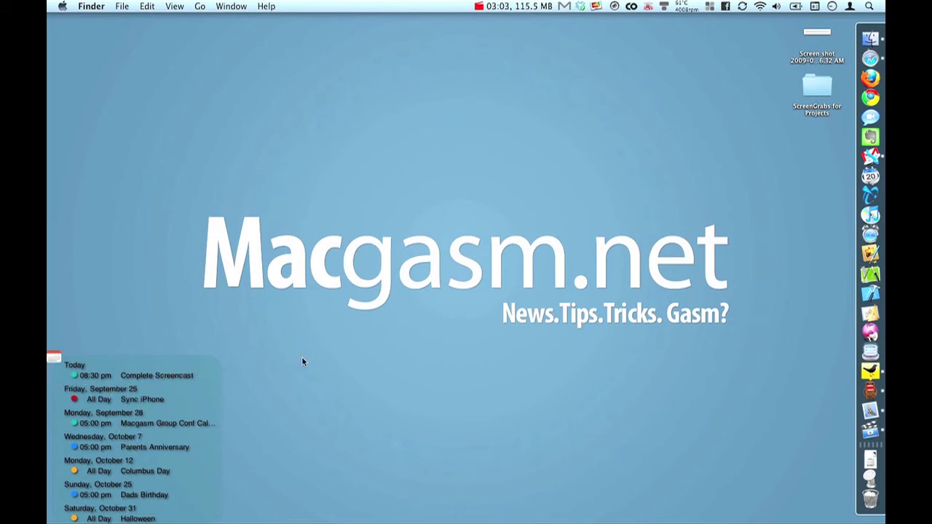
click(596, 6)
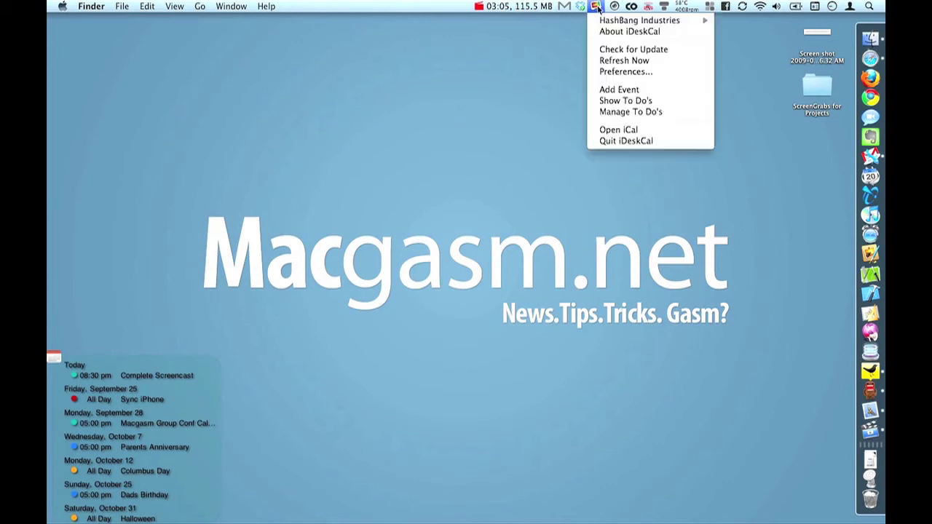
Start a new to-do titled 'Send back Netflix' with High priority.
click(605, 111)
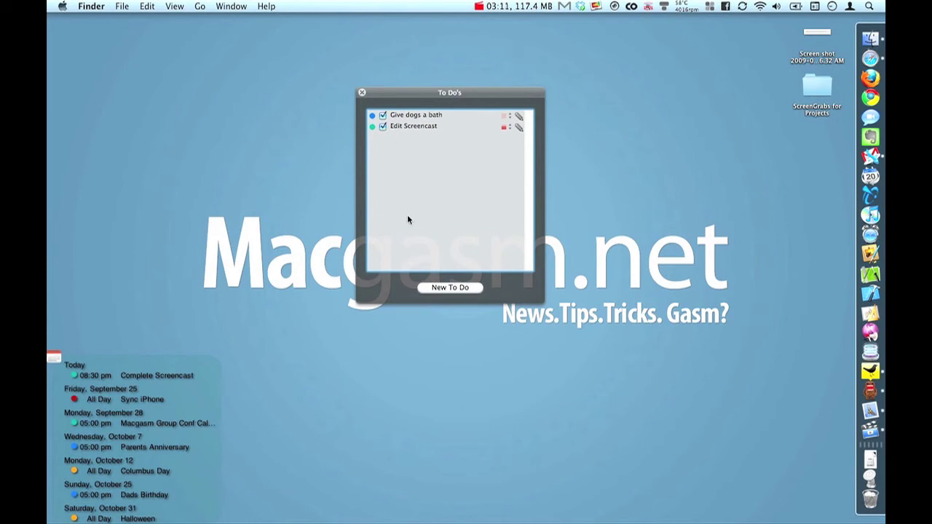
click(459, 288)
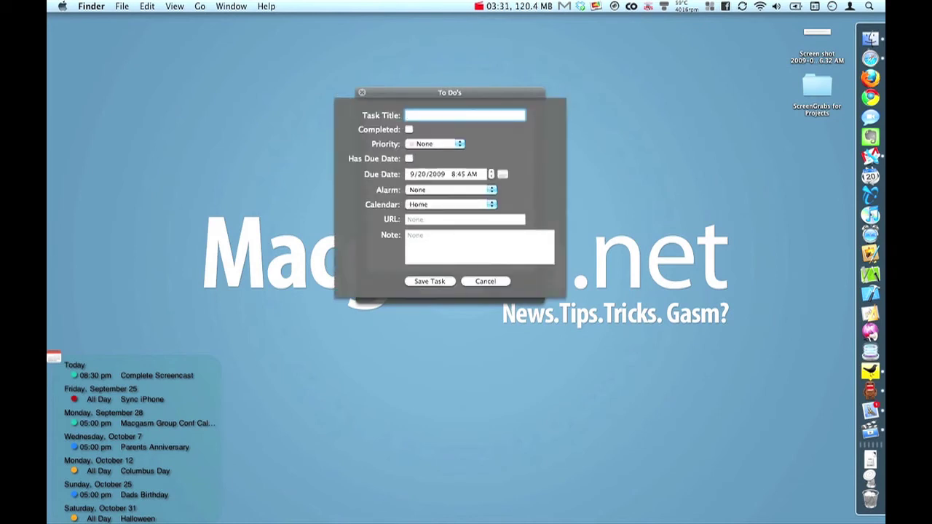
text(Send back Netflix)
click(462, 145)
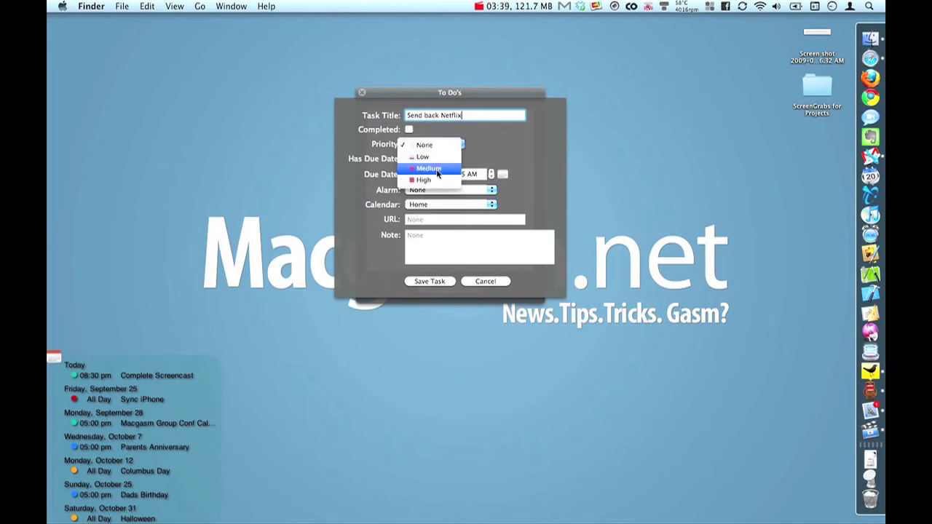
click(434, 180)
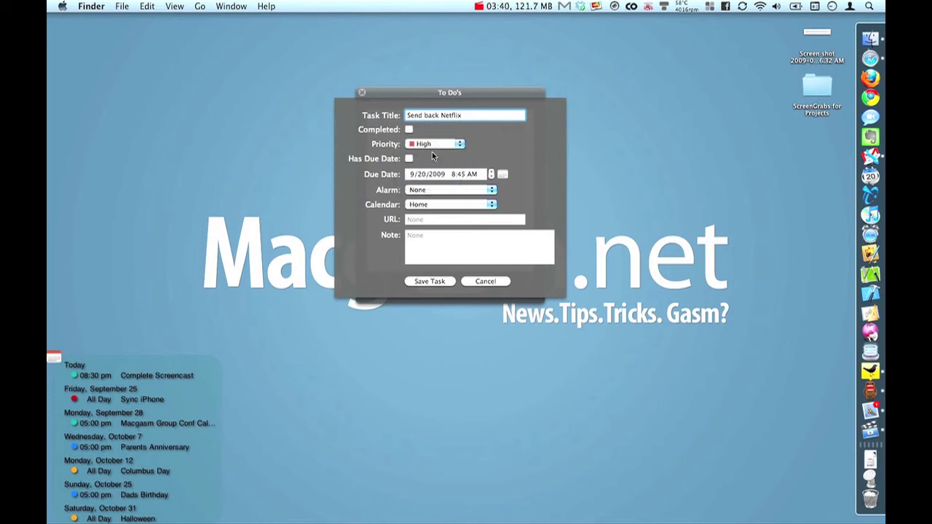
Set the to-do due September 21 in the Home calendar, save it and close the manager.
click(503, 175)
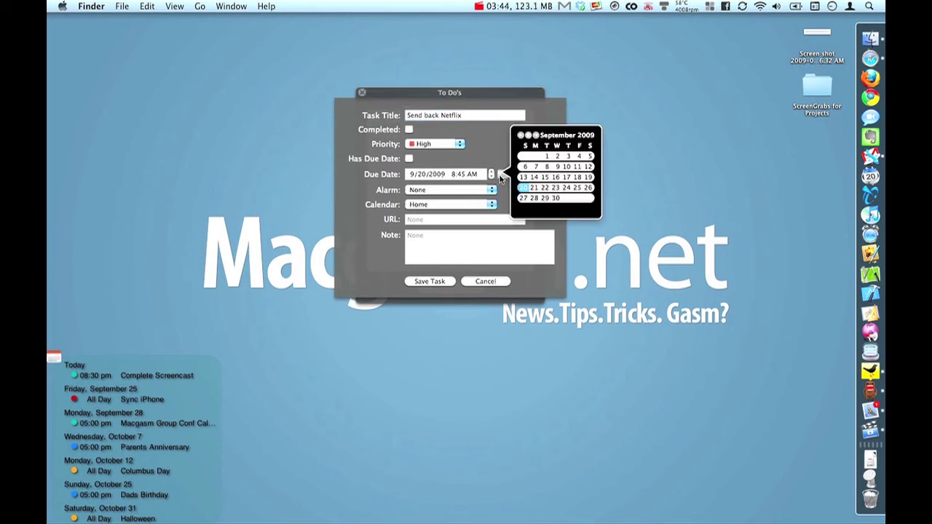
click(534, 189)
click(493, 205)
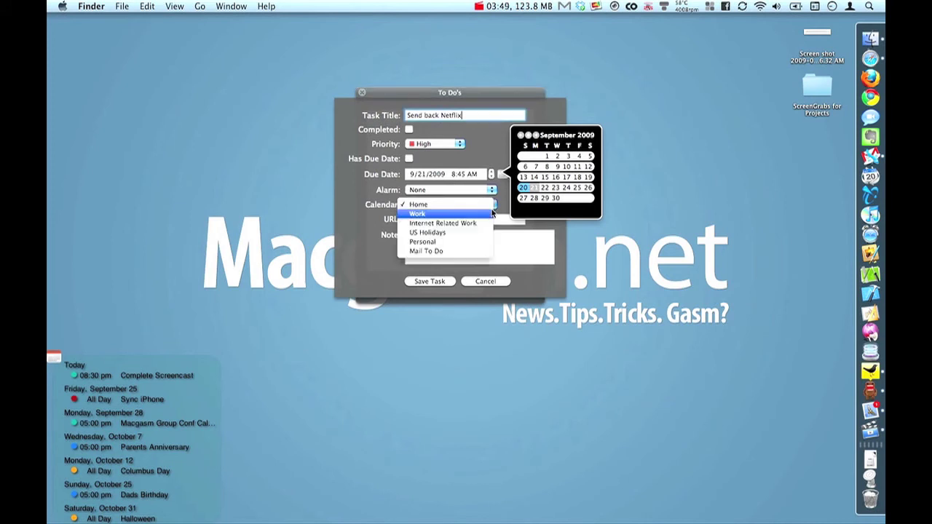
click(437, 211)
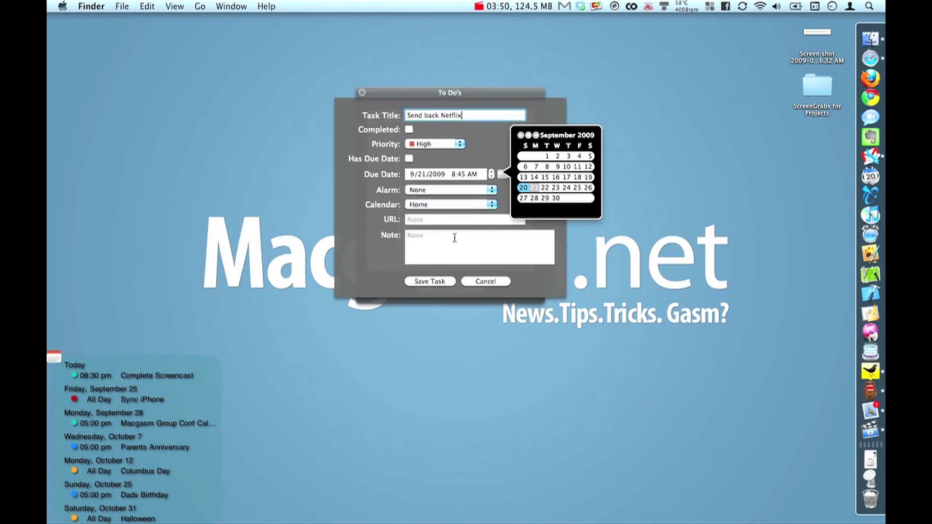
click(430, 281)
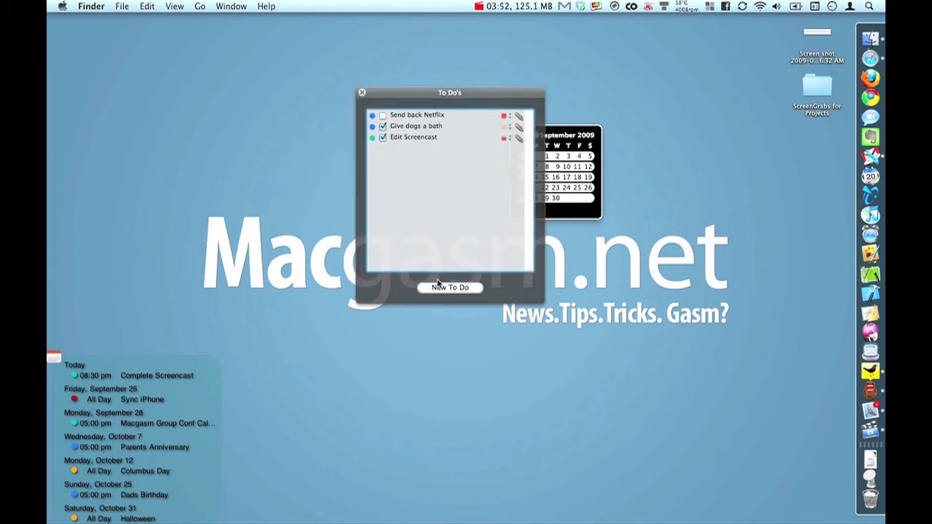
click(362, 95)
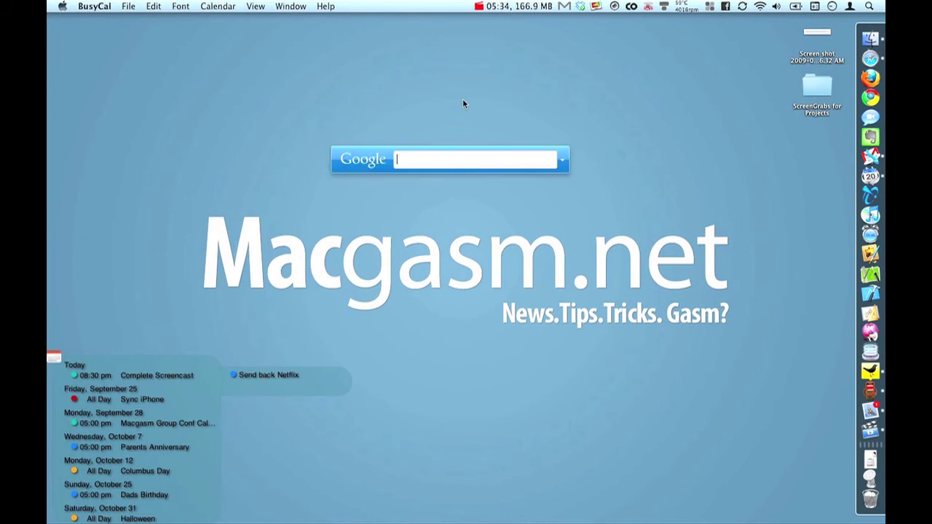
Launch iCal and show its to-do list containing Send back Netflix.
text(ical)
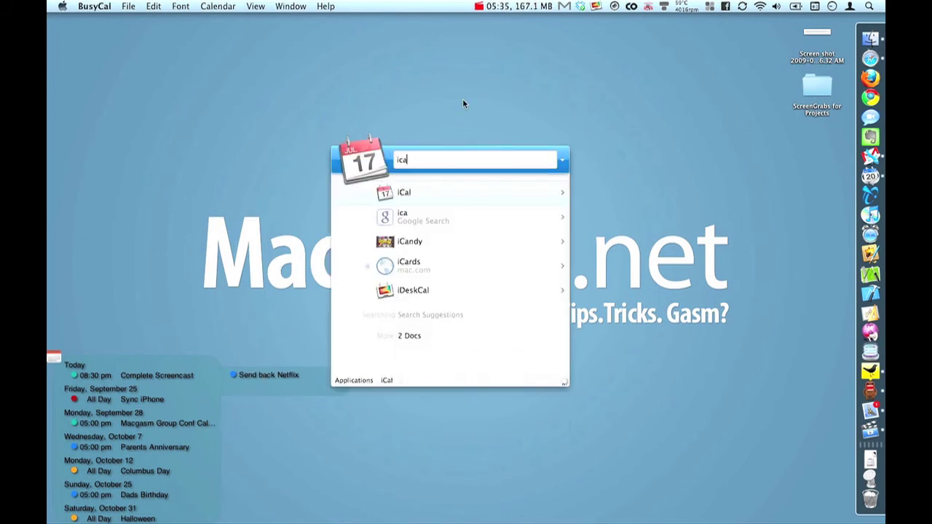
key(Return)
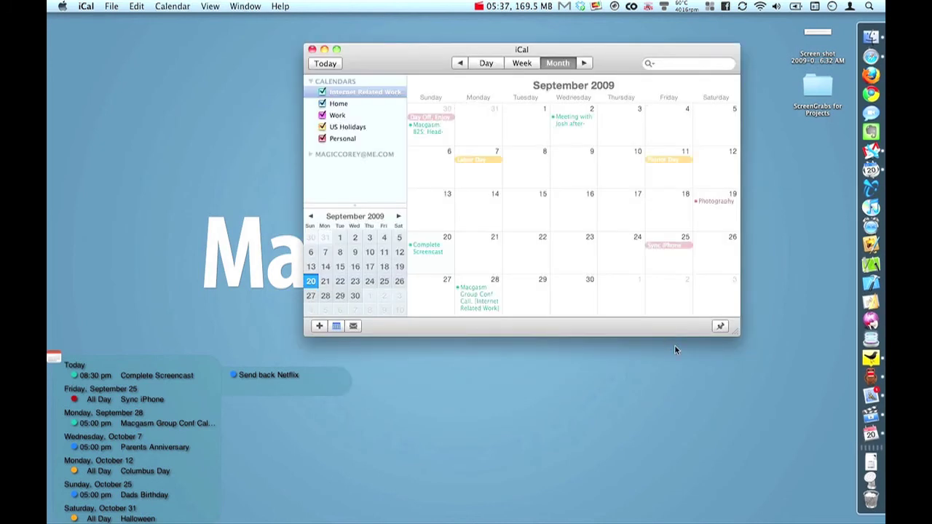
click(724, 330)
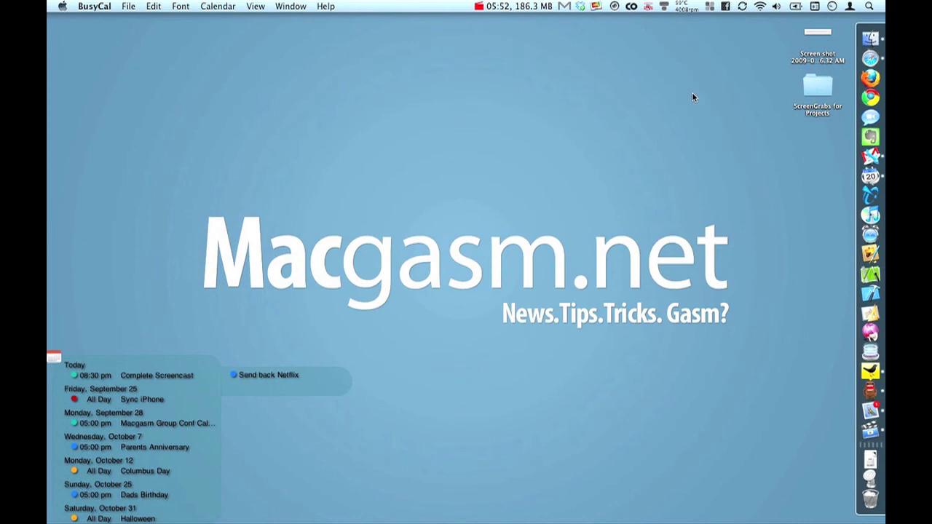
Switch Spaces to bring the Safari window into view.
key(ctrl+Left)
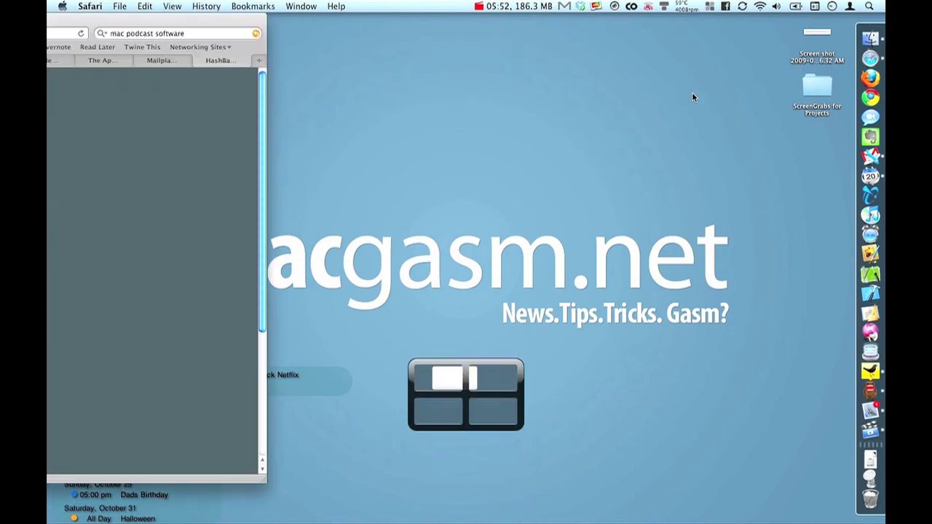